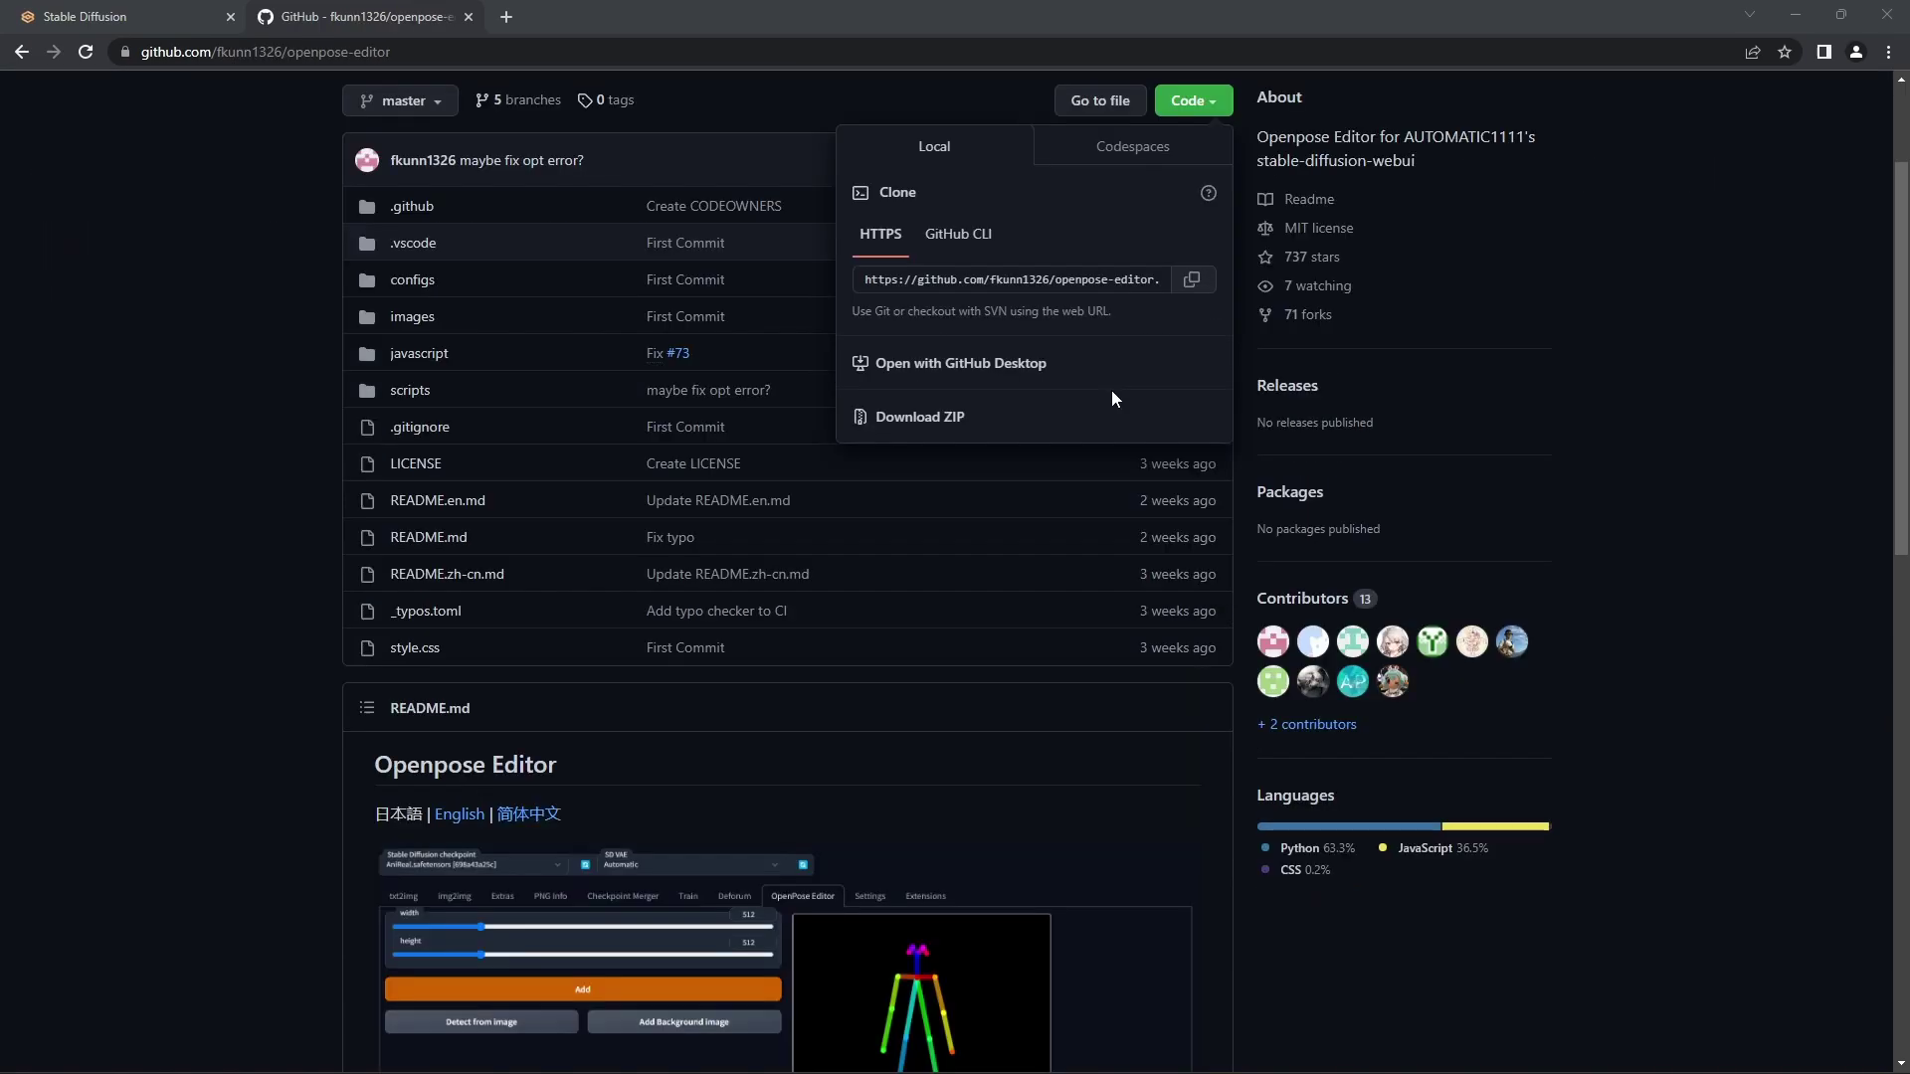
Step: Select the openpose-editor repository's HTTPS clone URL on its GitHub page
{"action": "left_click", "coordinate": [1014, 280]}
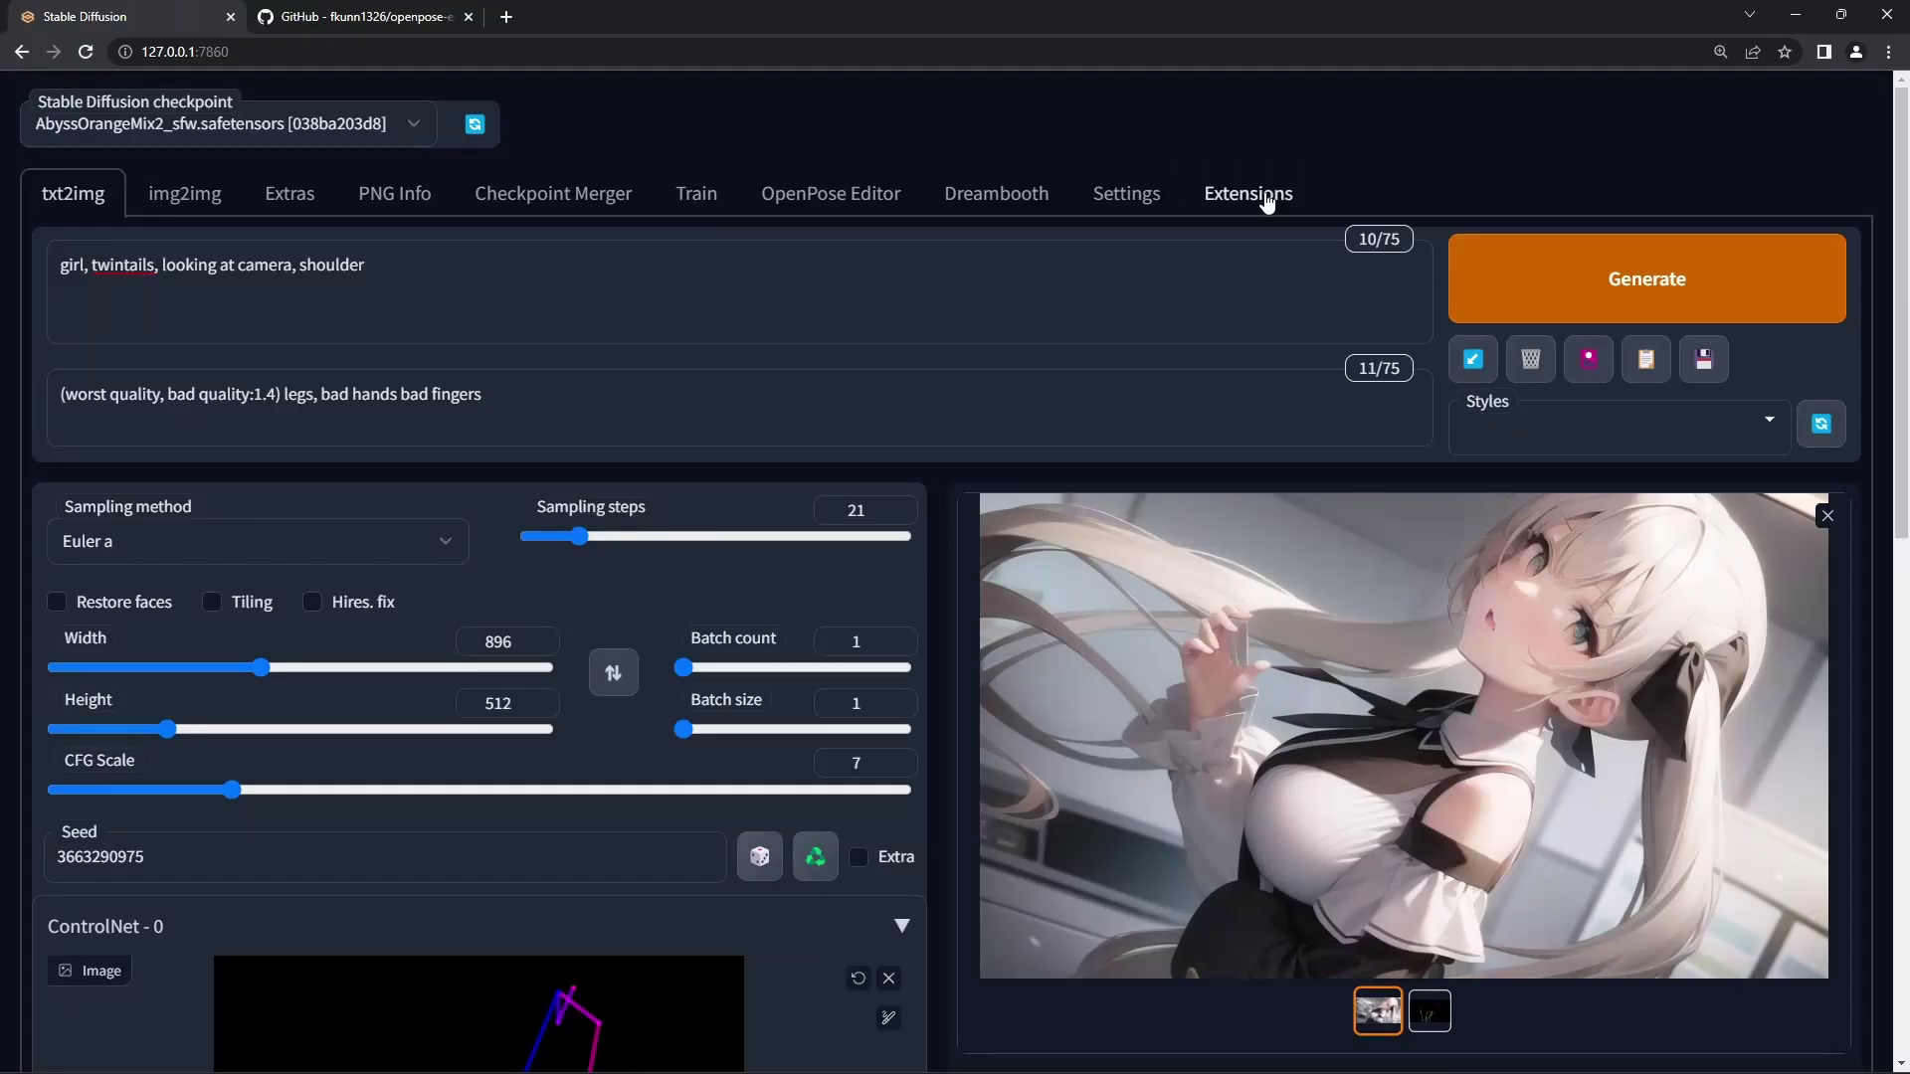
Step: Go to Extensions and choose Install from URL for the OpenPose Editor
{"action": "left_click", "coordinate": [1248, 193]}
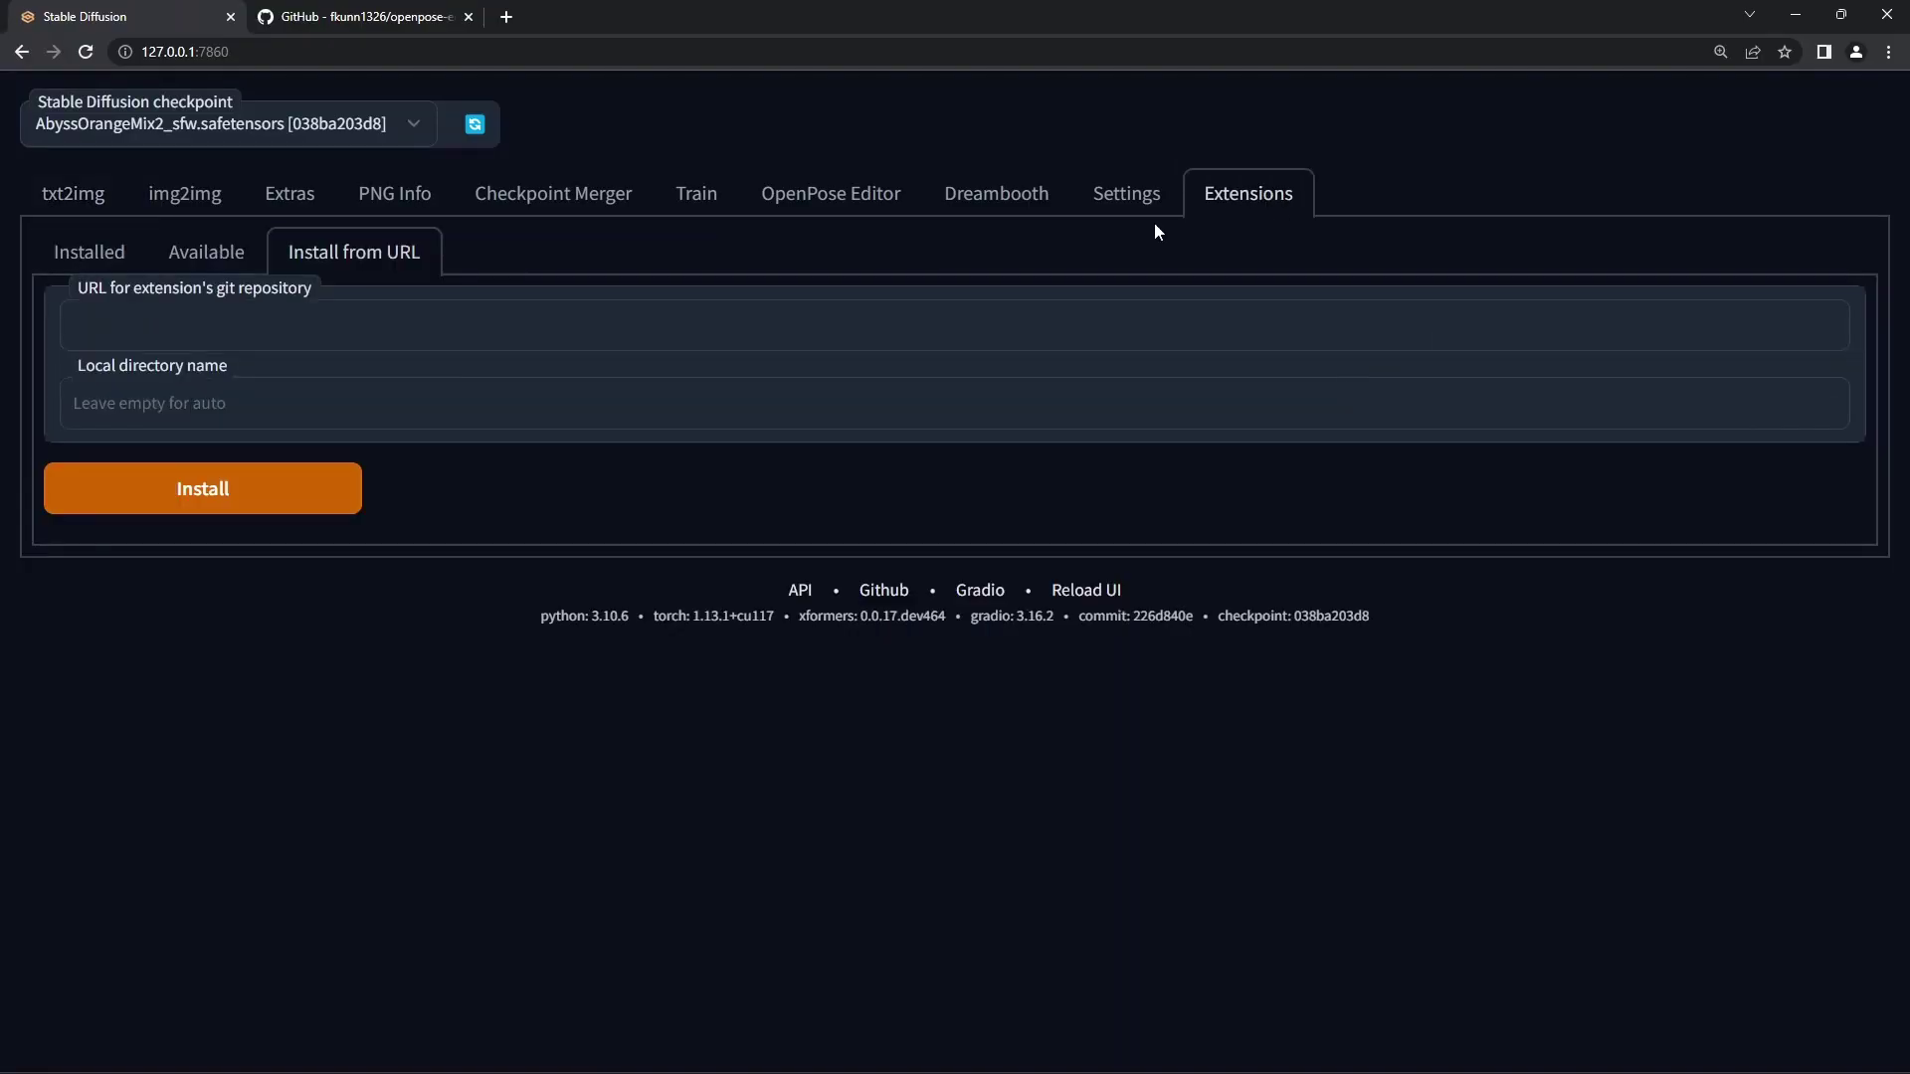
{"action": "left_click", "coordinate": [376, 253]}
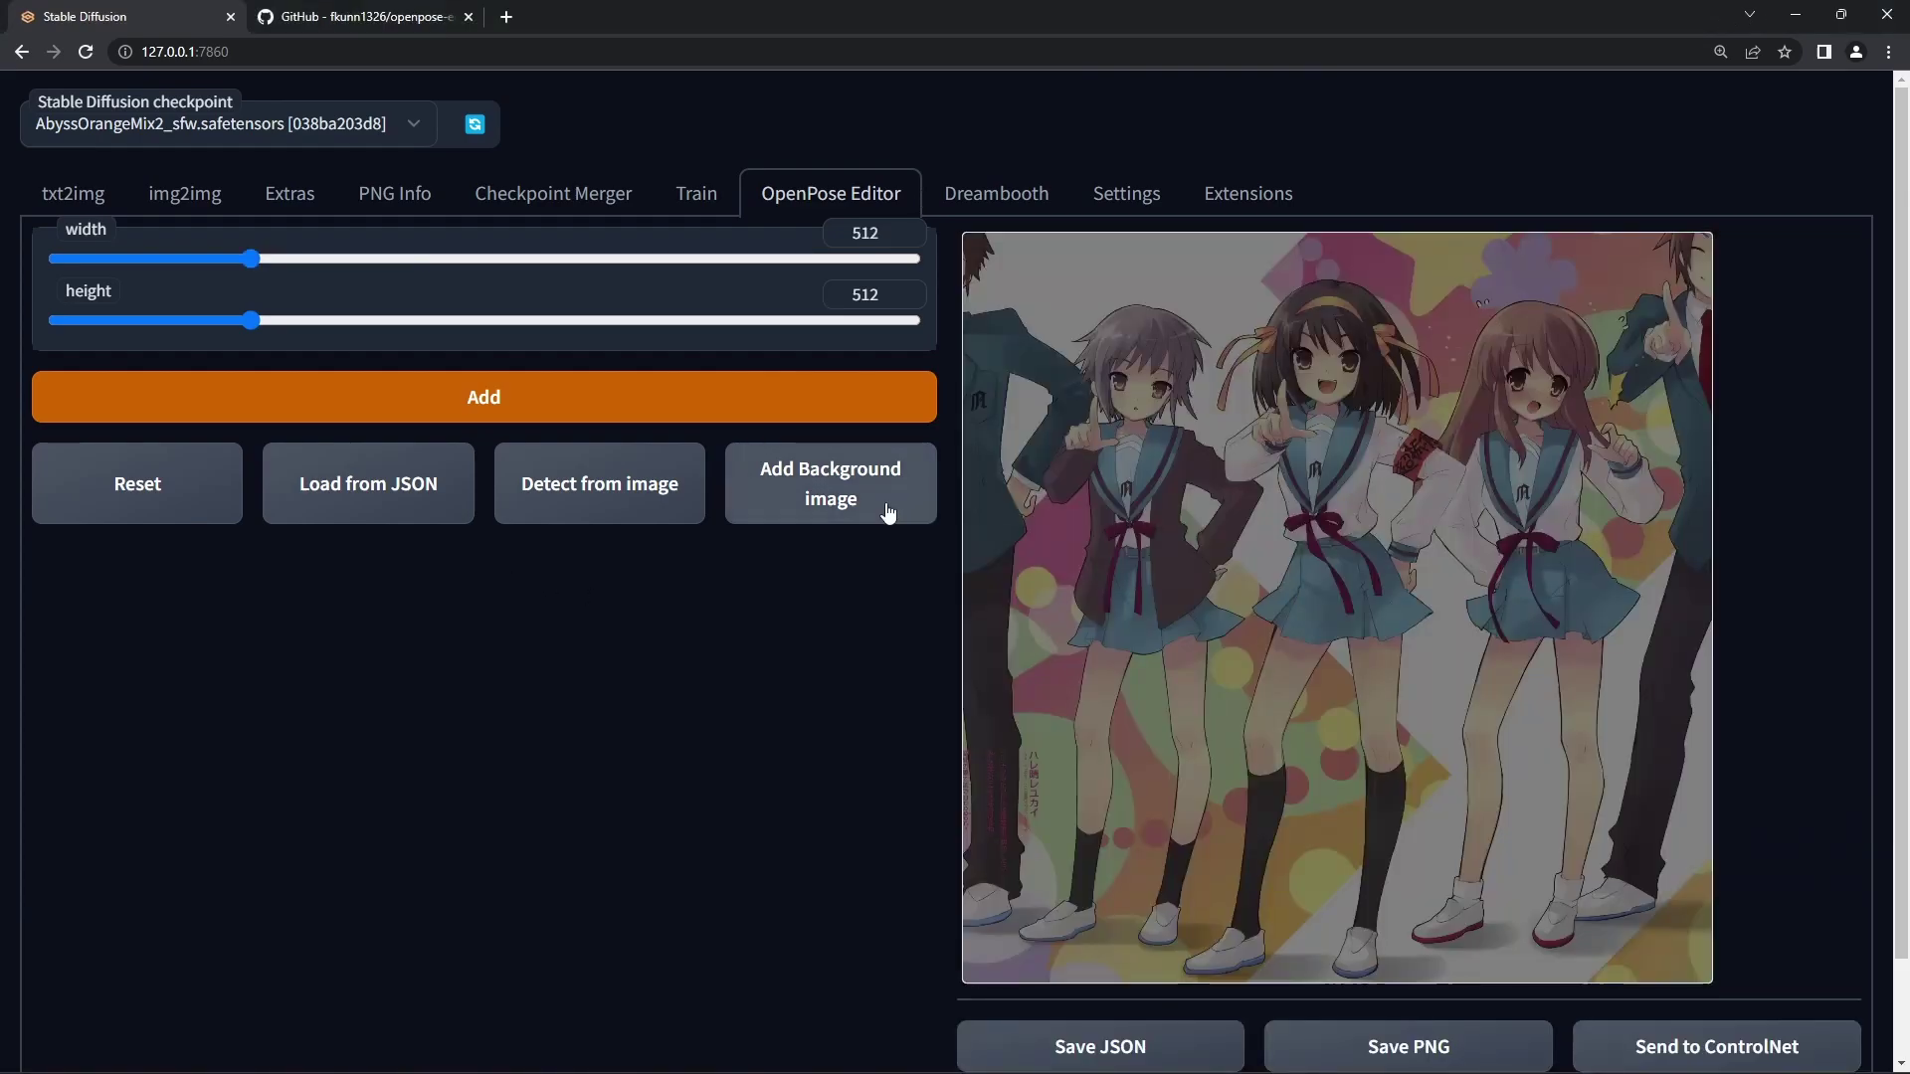
Step: Add a pose skeleton, fit it onto the middle girl, and send it to ControlNet
{"action": "left_click", "coordinate": [668, 416]}
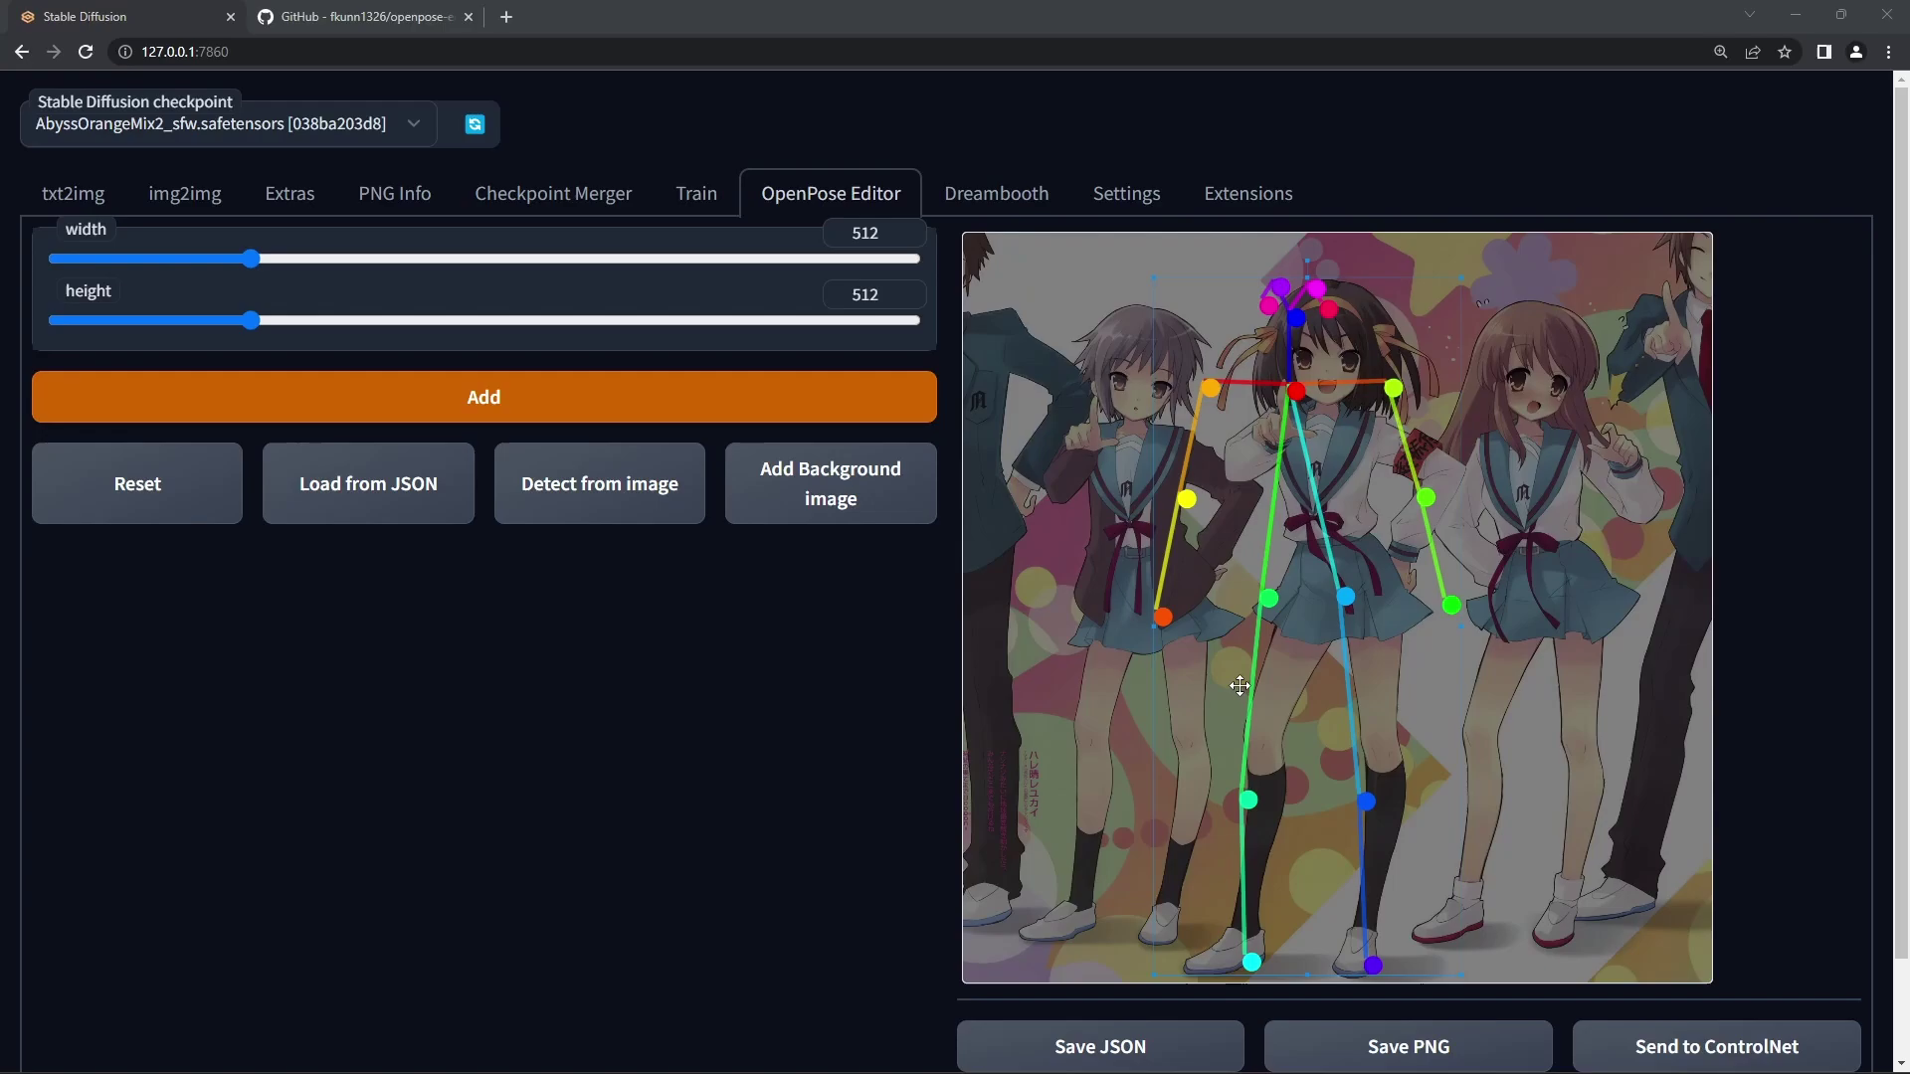
{"action": "mouse_move", "coordinate": [1240, 669]}
{"action": "left_mouse_down"}
{"action": "mouse_move", "coordinate": [1377, 973]}
{"action": "mouse_move", "coordinate": [1364, 925]}
{"action": "left_mouse_up"}
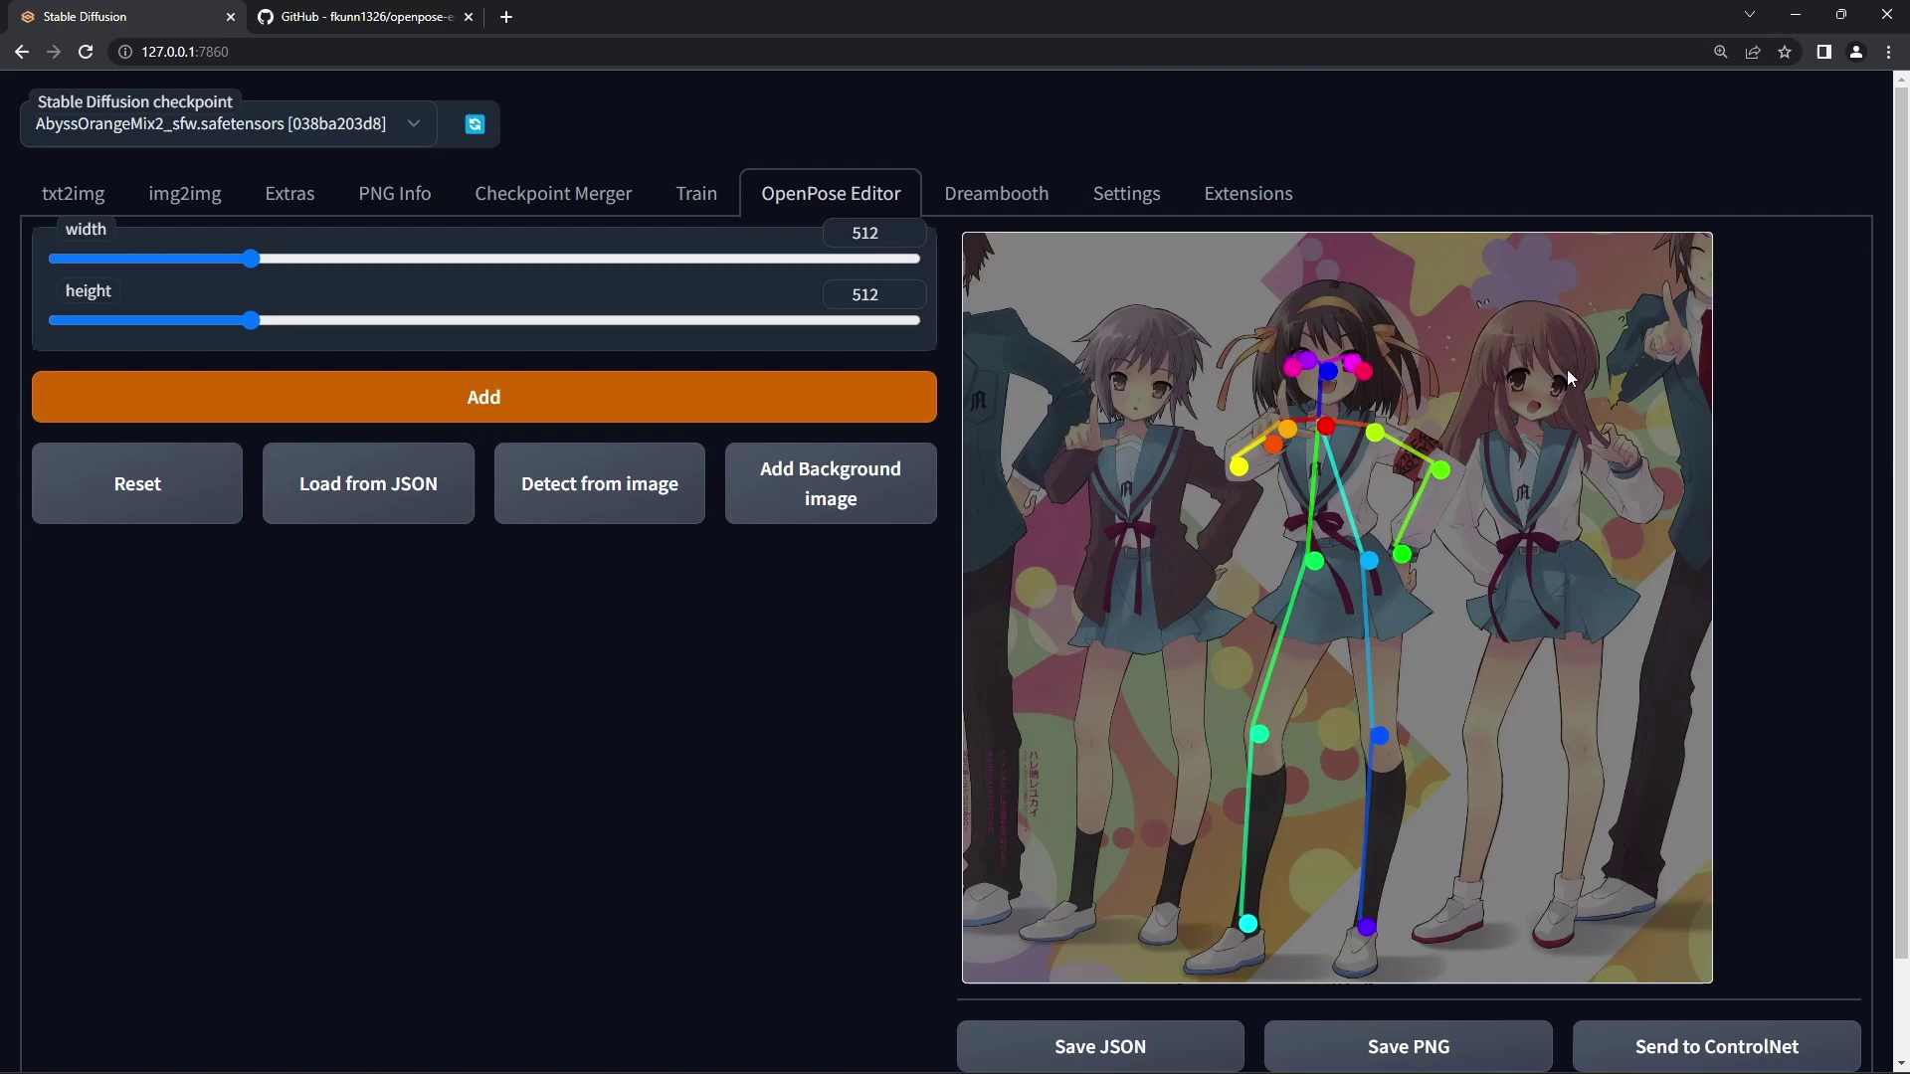
{"action": "left_click", "coordinate": [1461, 1049]}
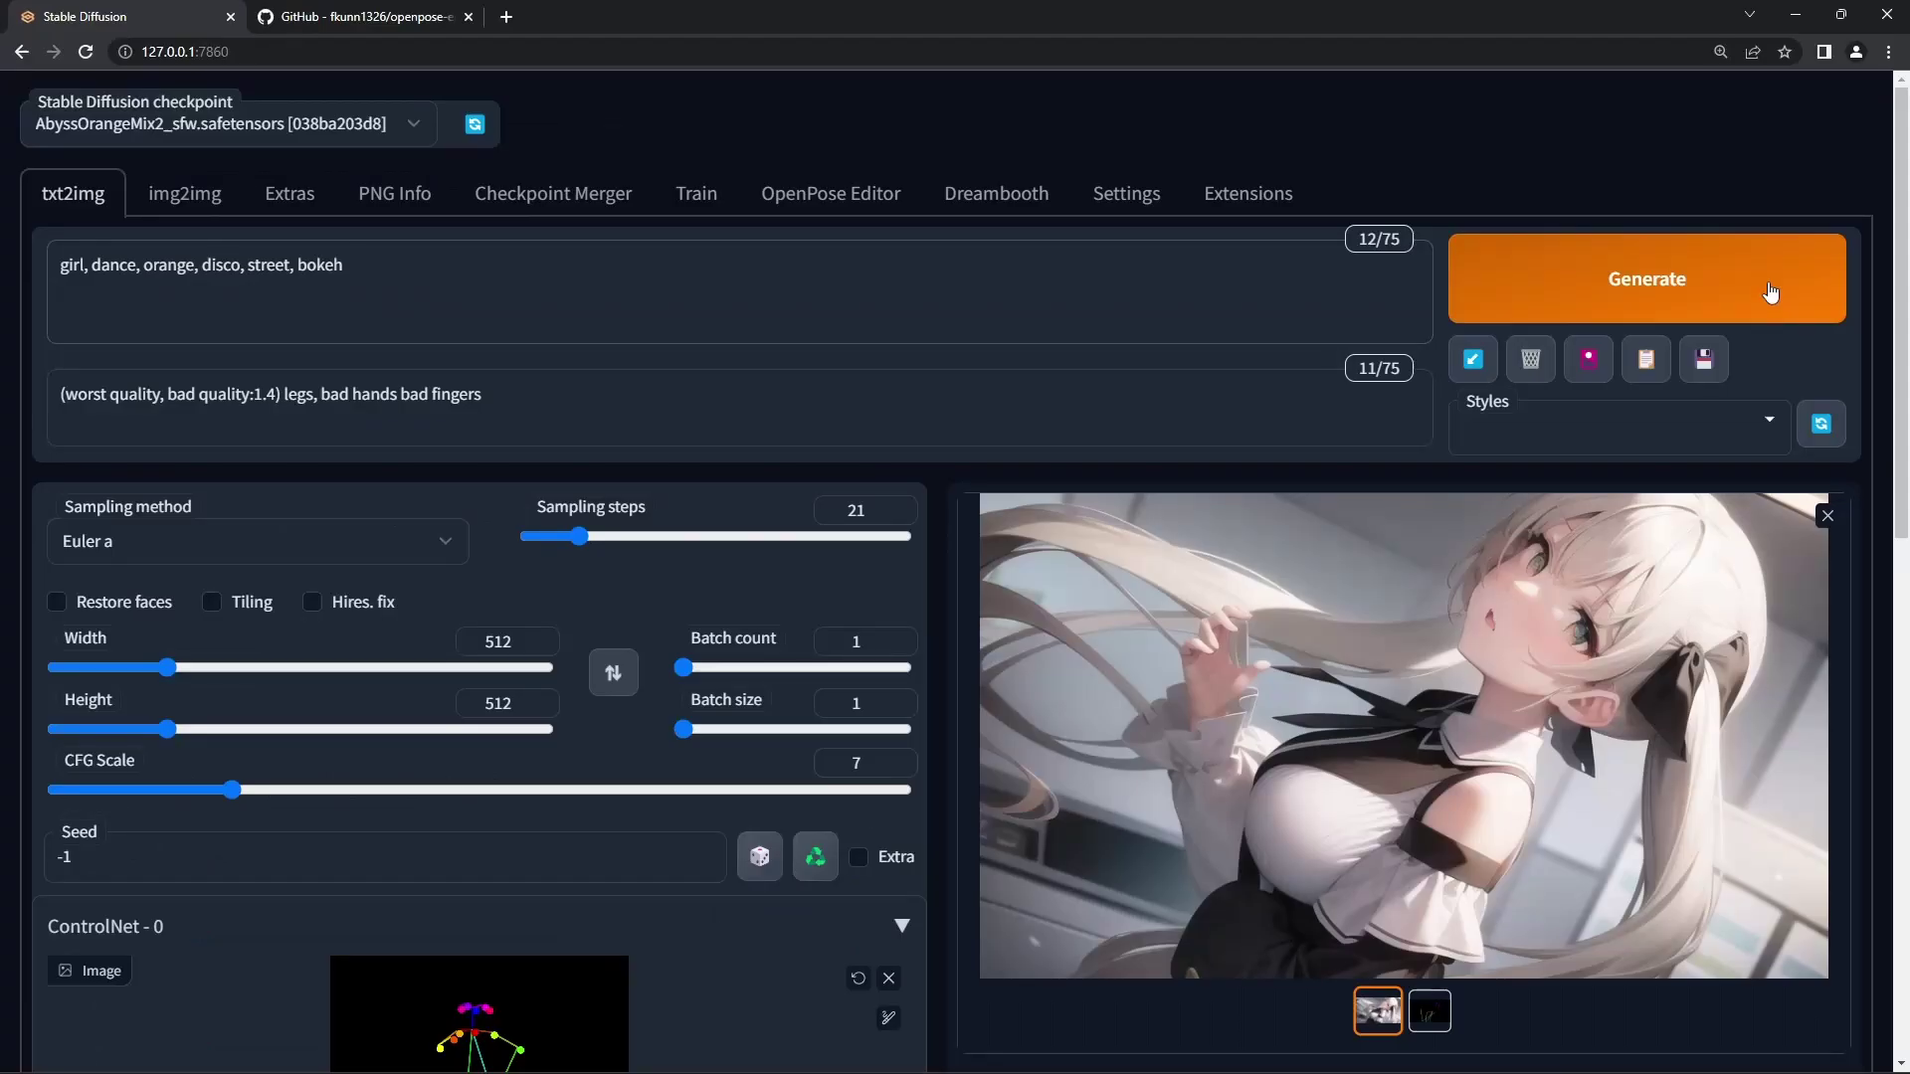
Step: Generate the 'girl, dance, orange, disco, street, bokeh' image at ControlNet weight 0.8
{"action": "left_click", "coordinate": [1771, 284]}
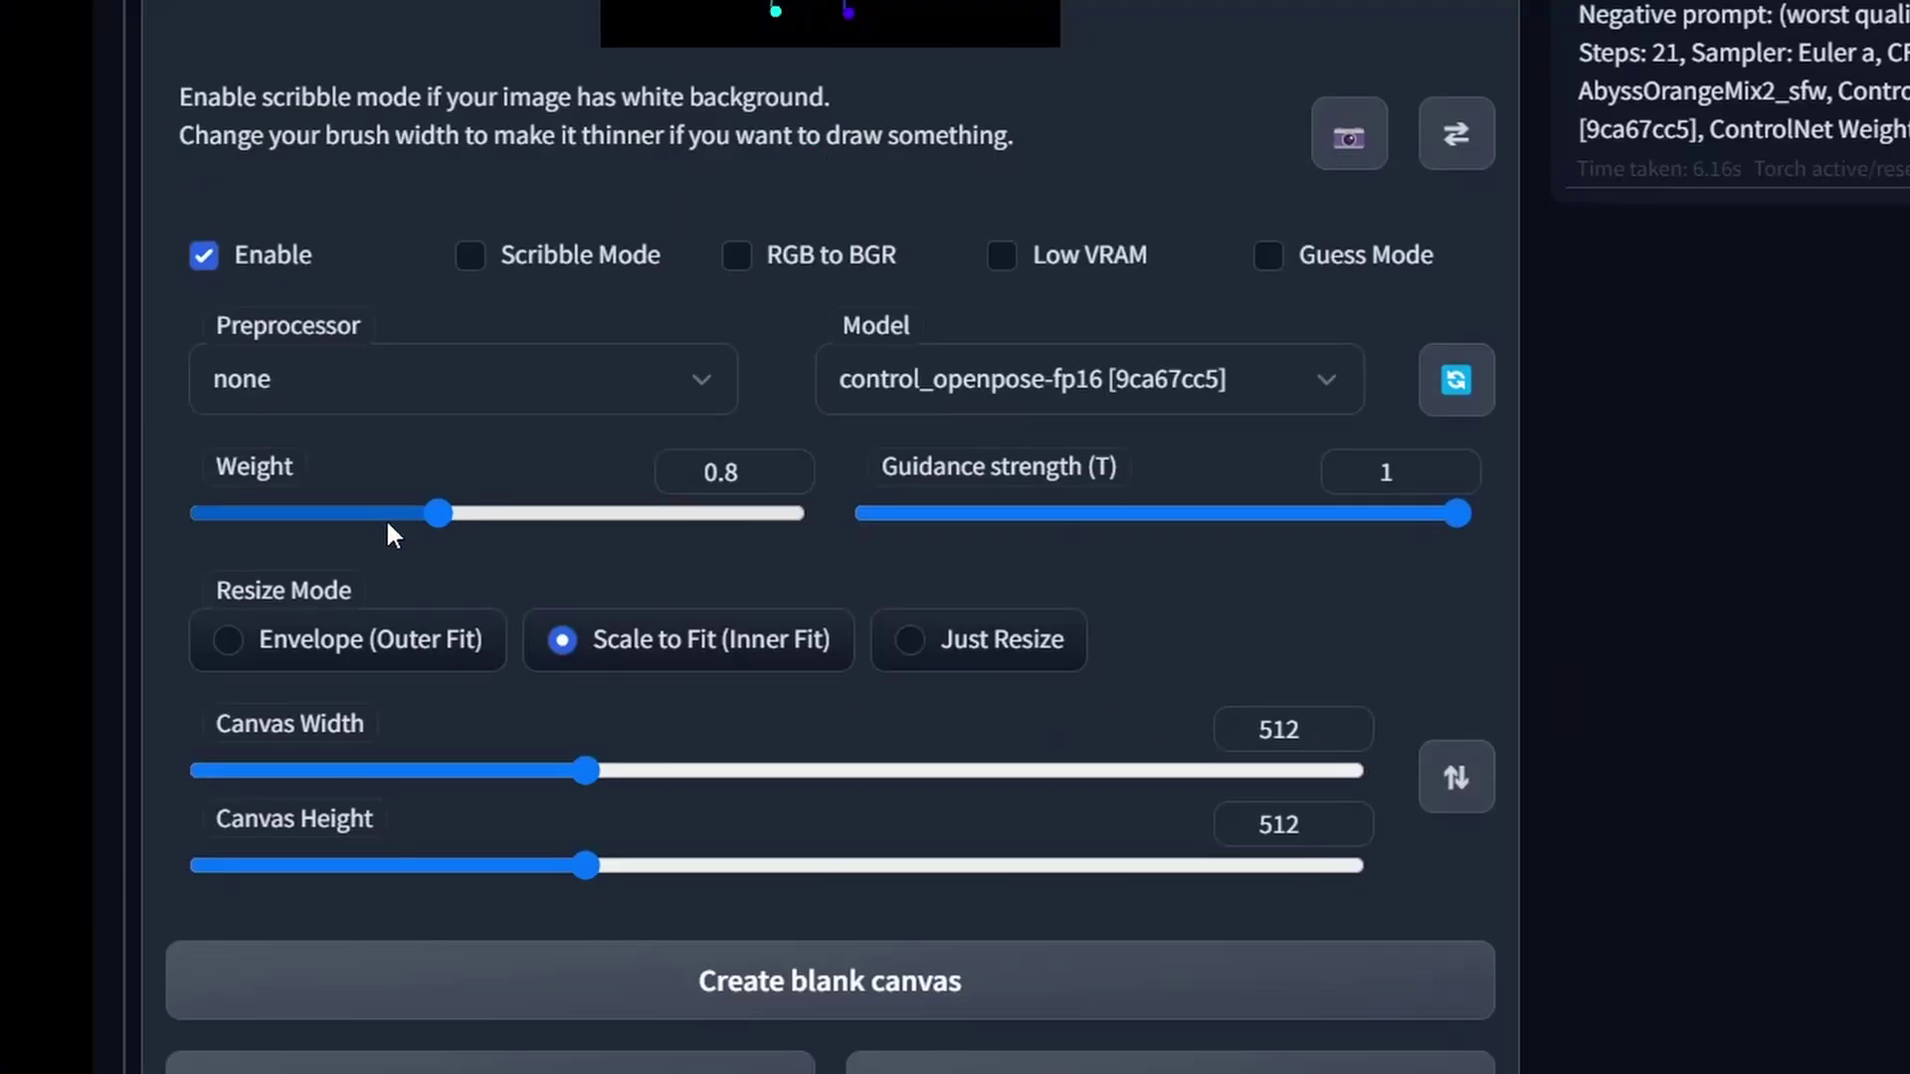
Step: Raise the ControlNet weight to 1, then to 1.5
{"action": "left_click_drag", "start_coordinate": [386, 518], "coordinate": [498, 513]}
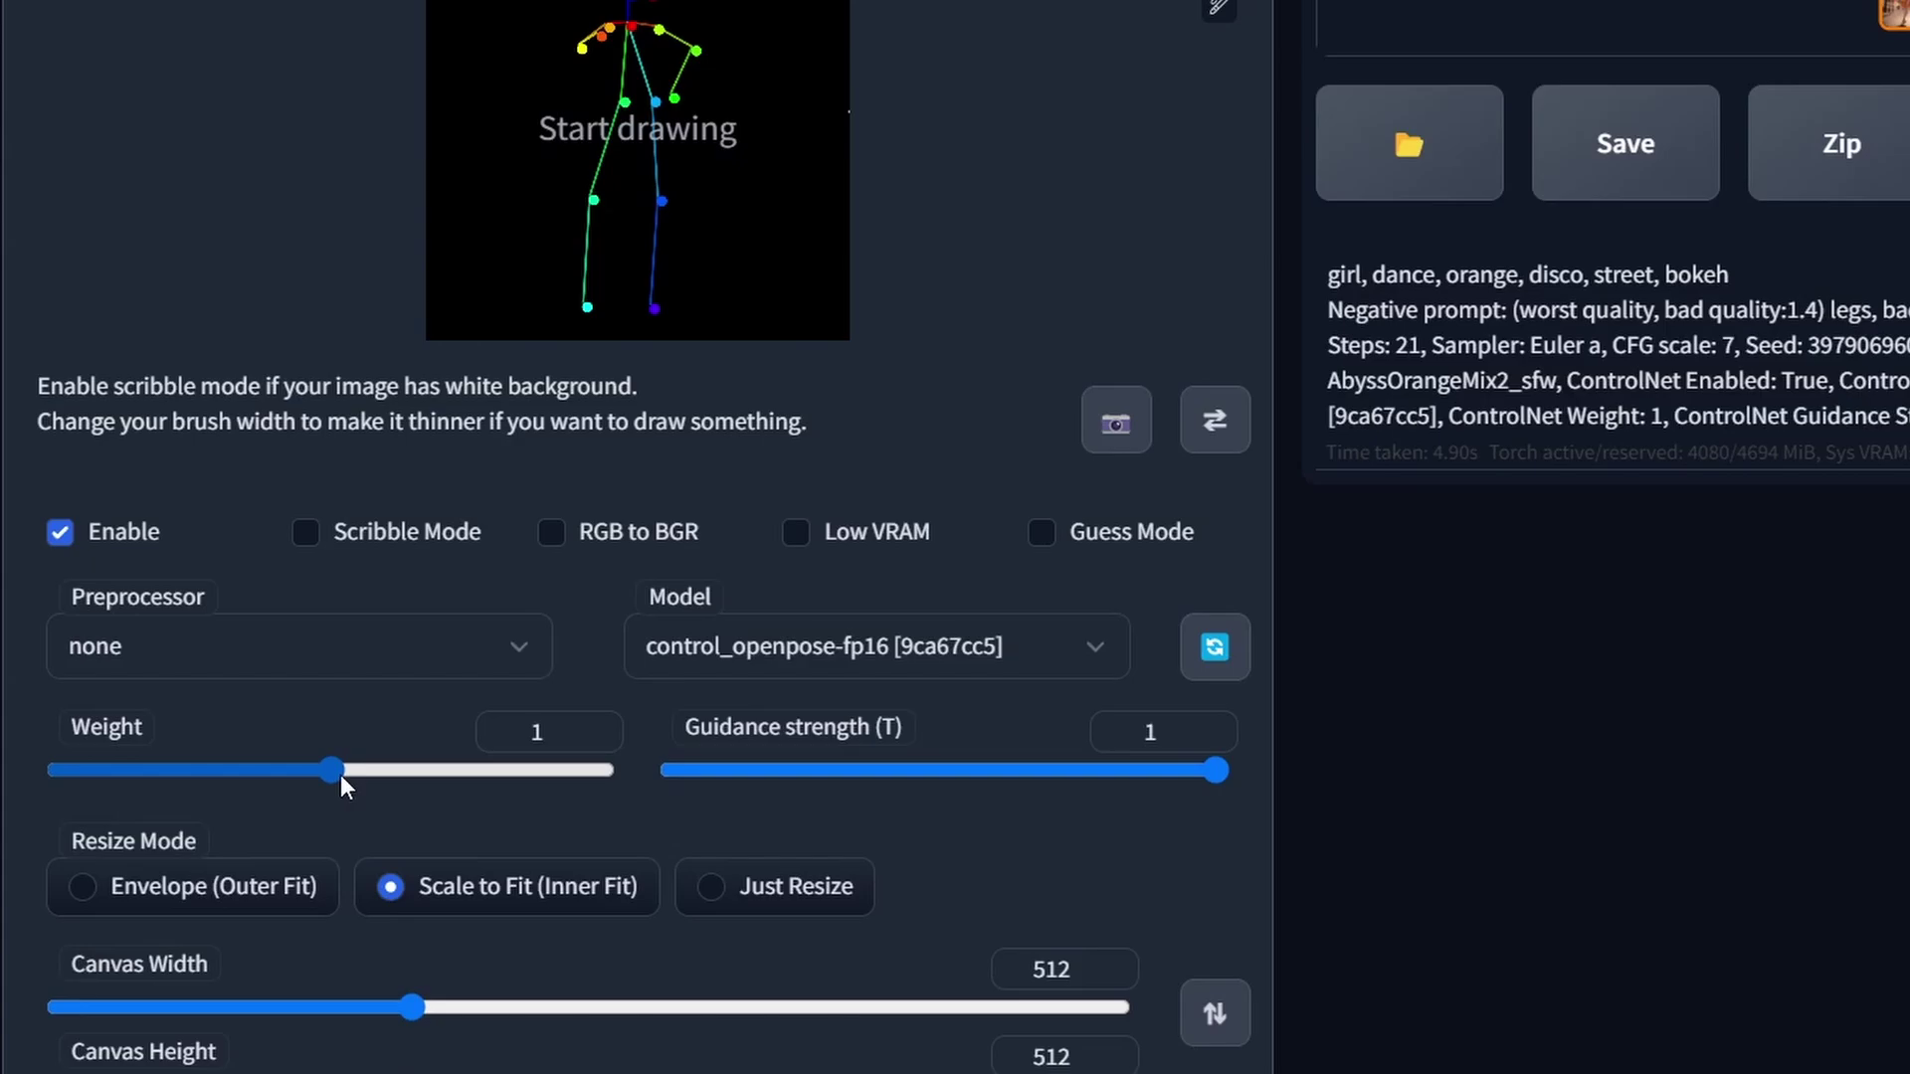
{"action": "left_click_drag", "start_coordinate": [332, 770], "coordinate": [494, 775]}
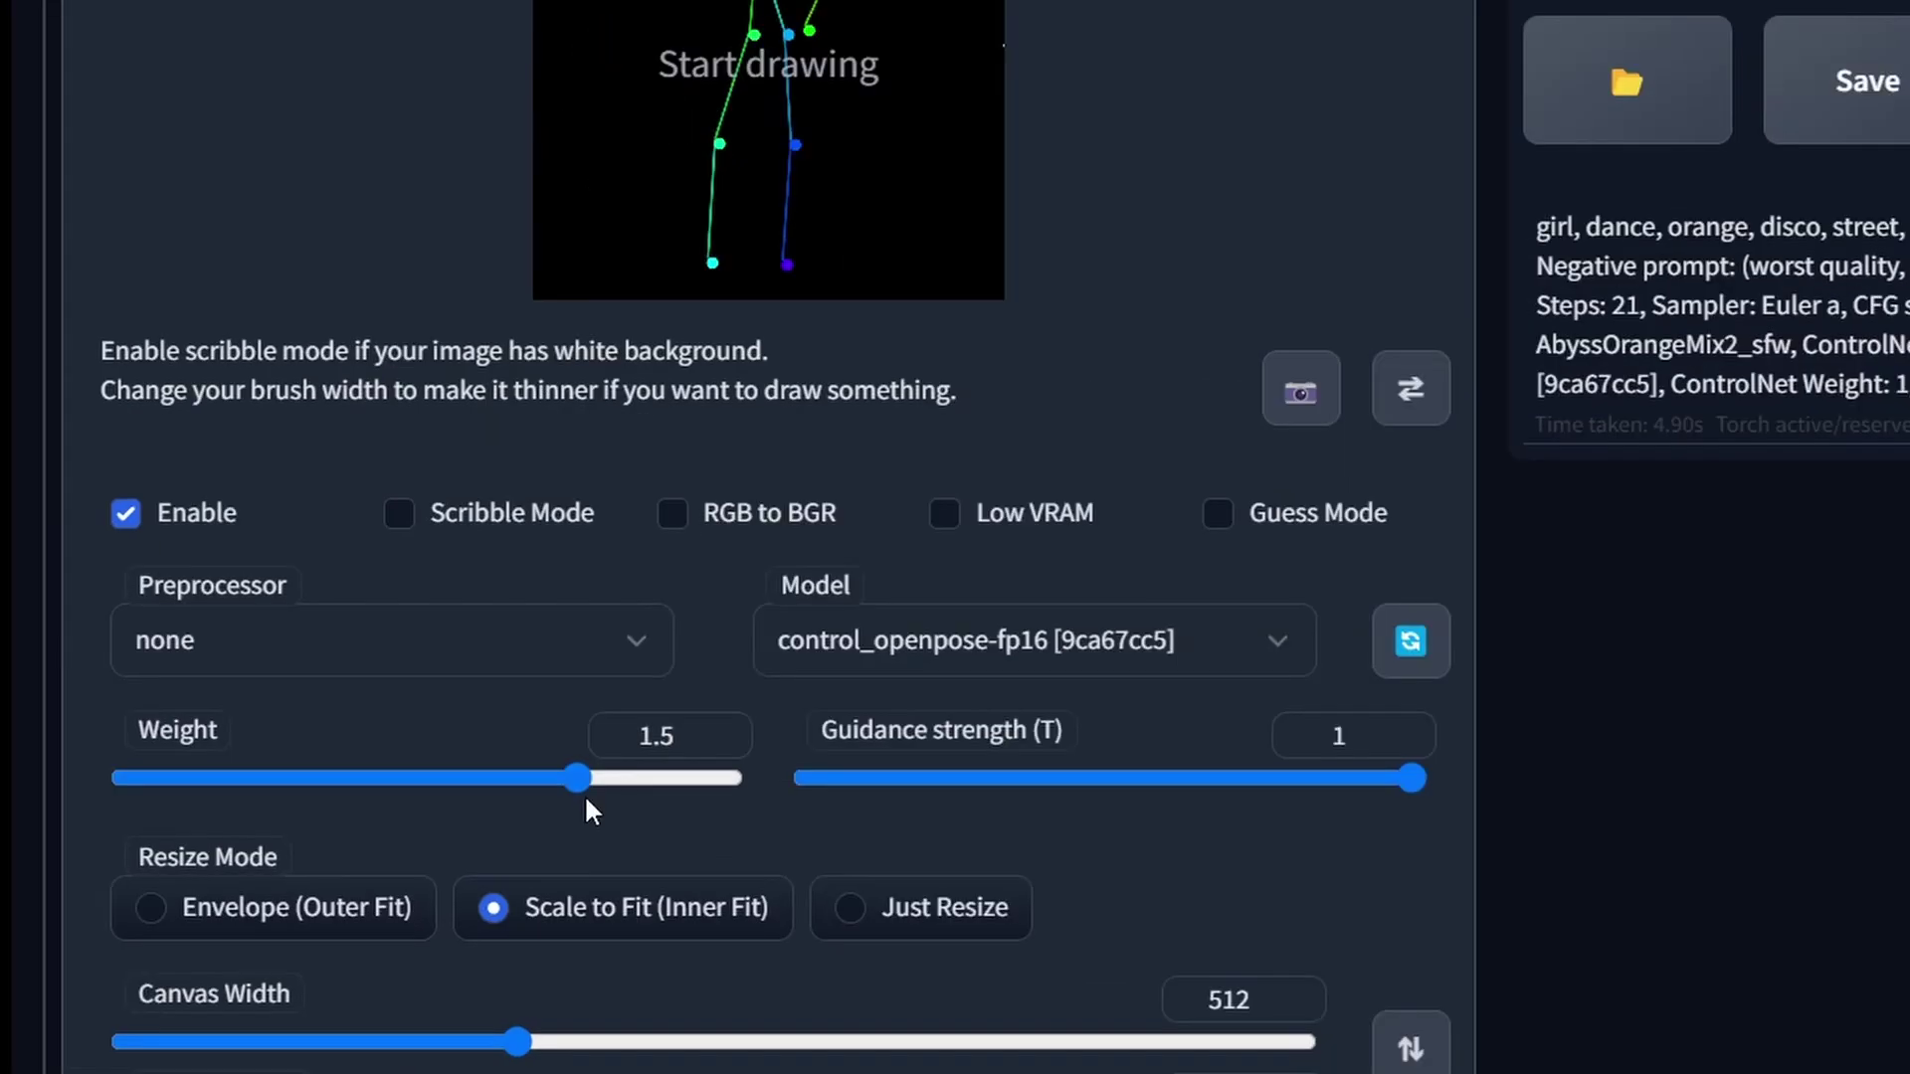